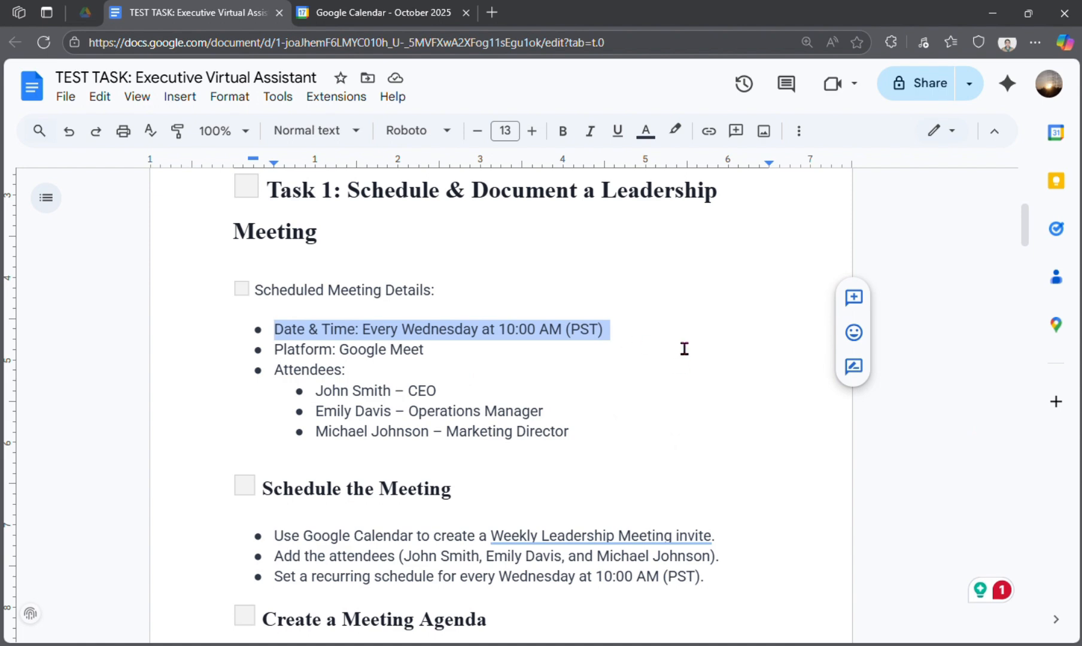
# Review the scheduled meeting details in the task document: date and time, platform, and attendees.
pyautogui.click(668, 334)
pyautogui.tripleClick(370, 360)
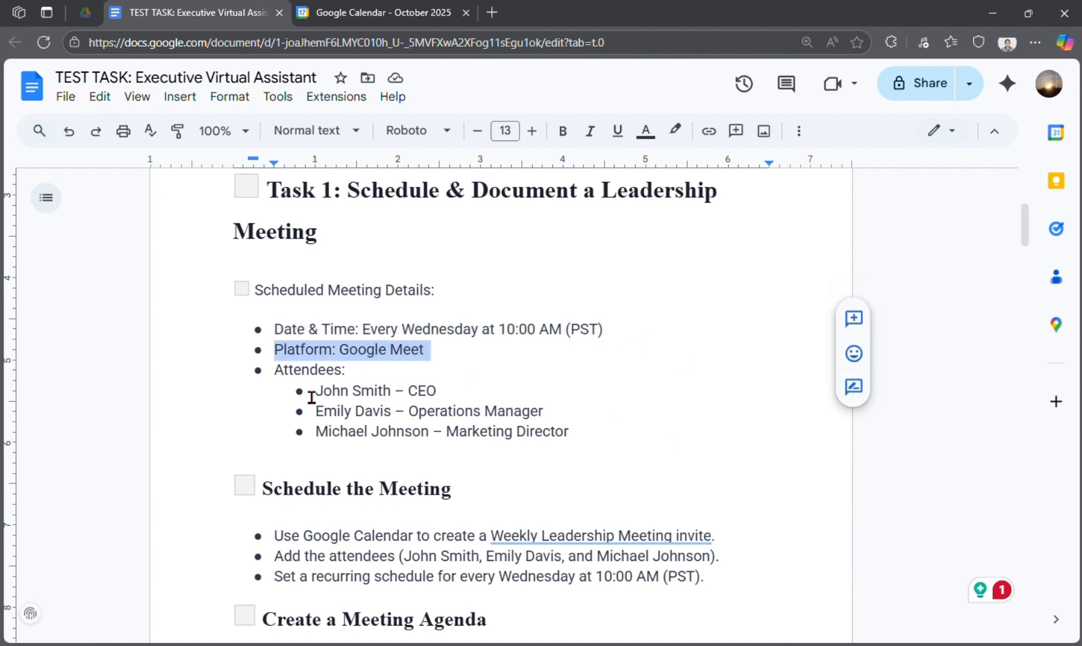
pyautogui.moveTo(311, 392); pyautogui.dragTo(631, 445)
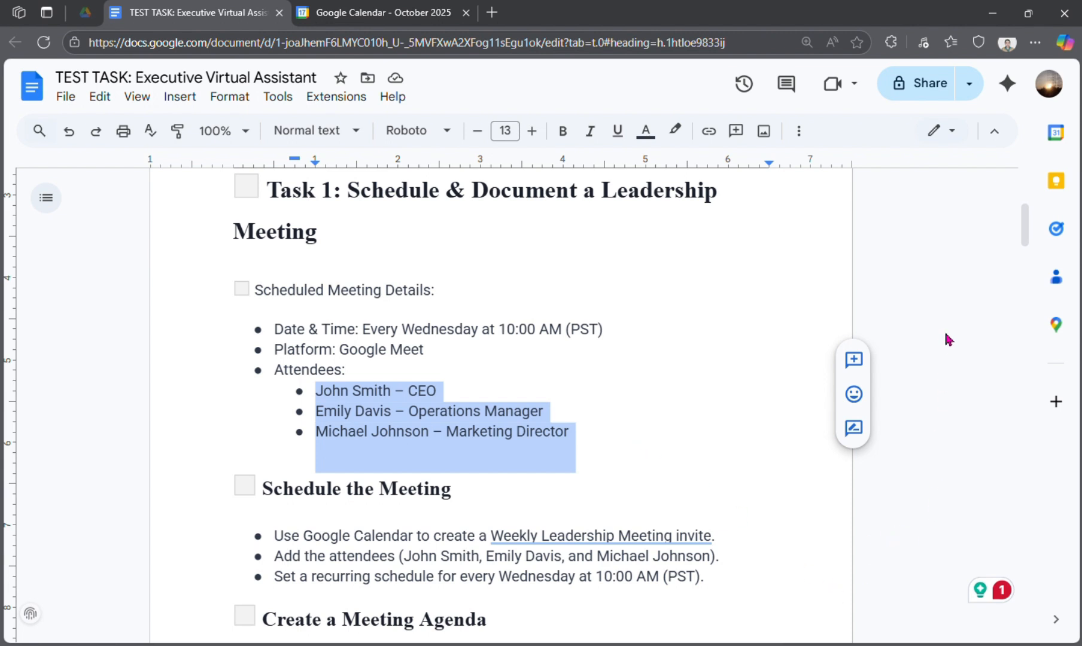
pyautogui.doubleClick(990, 390)
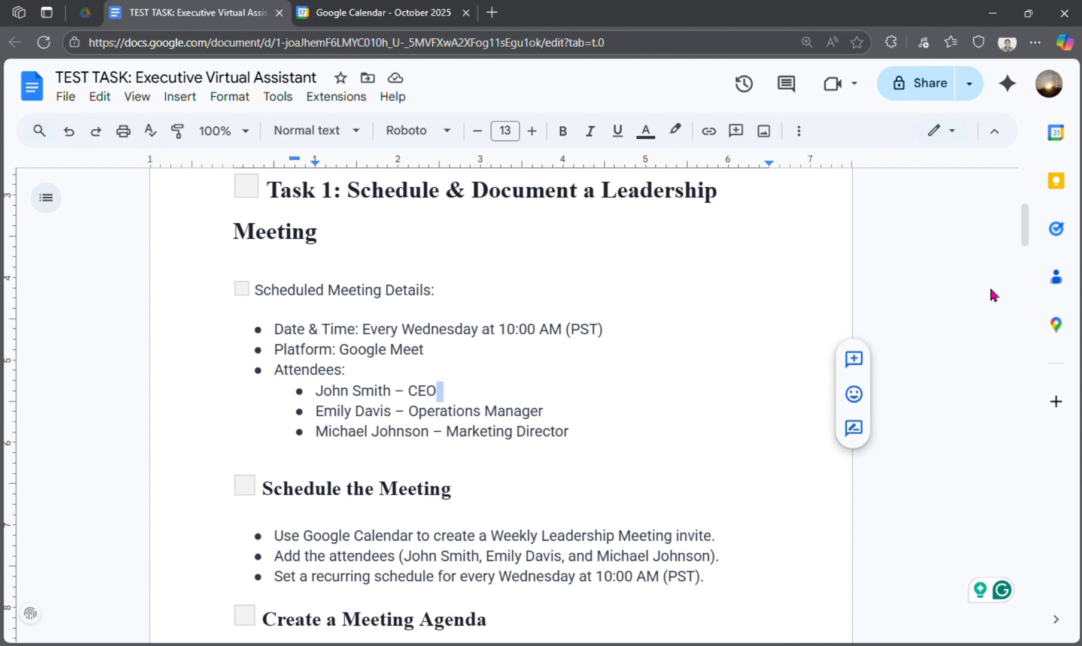
# Switch to Google Calendar and create an event with full options, titled "Weekly Leadership Meeting".
pyautogui.click(397, 8)
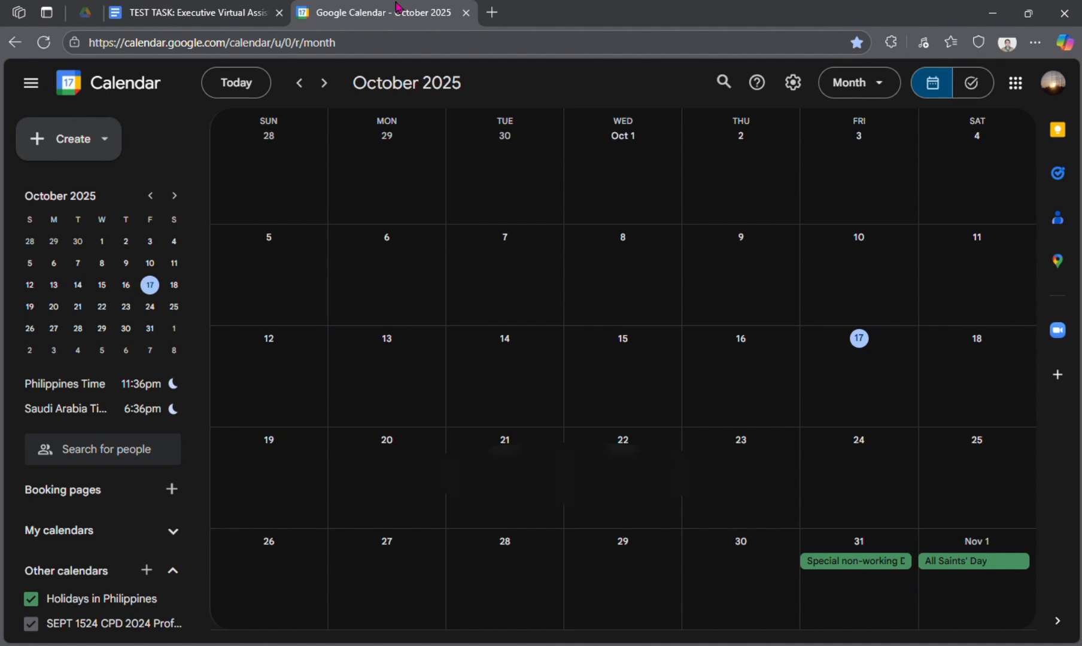
pyautogui.click(91, 150)
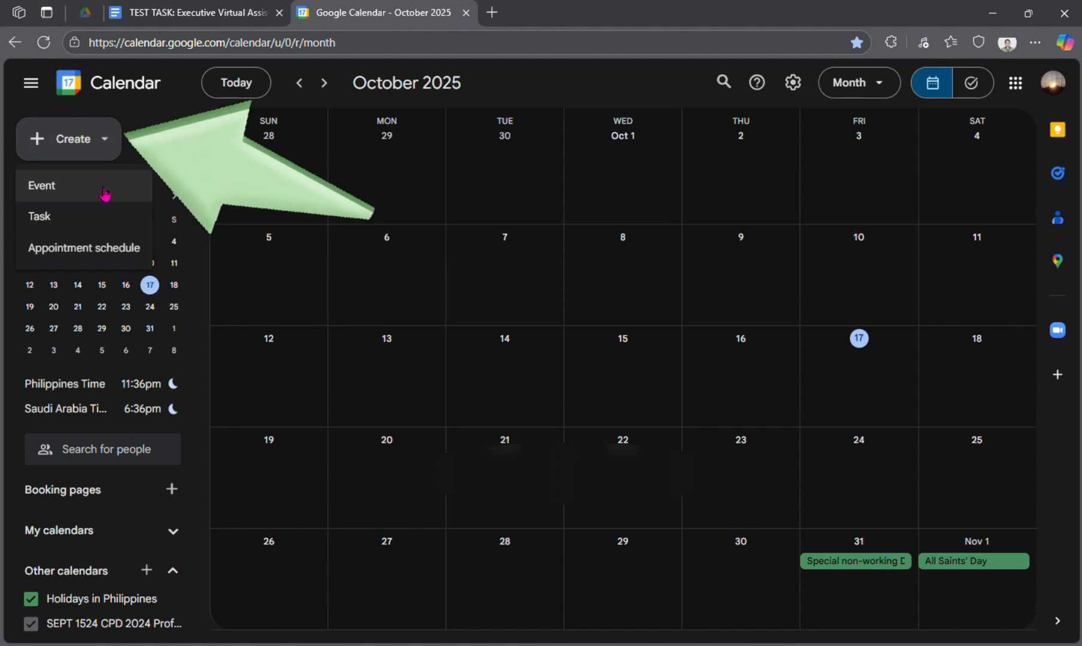
pyautogui.click(105, 190)
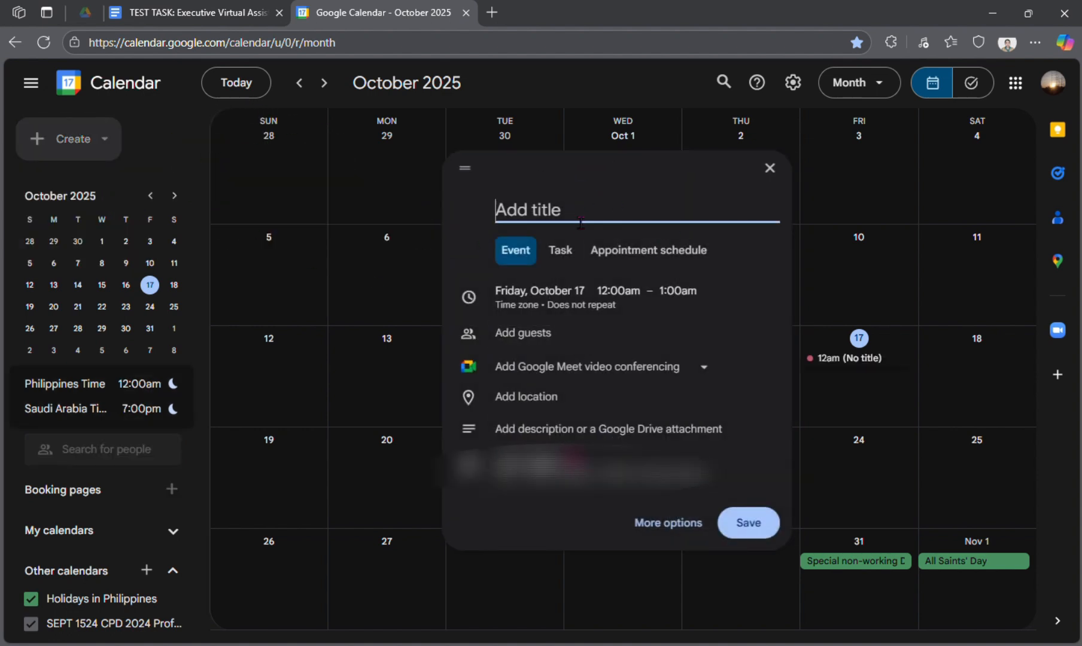
pyautogui.click(678, 540)
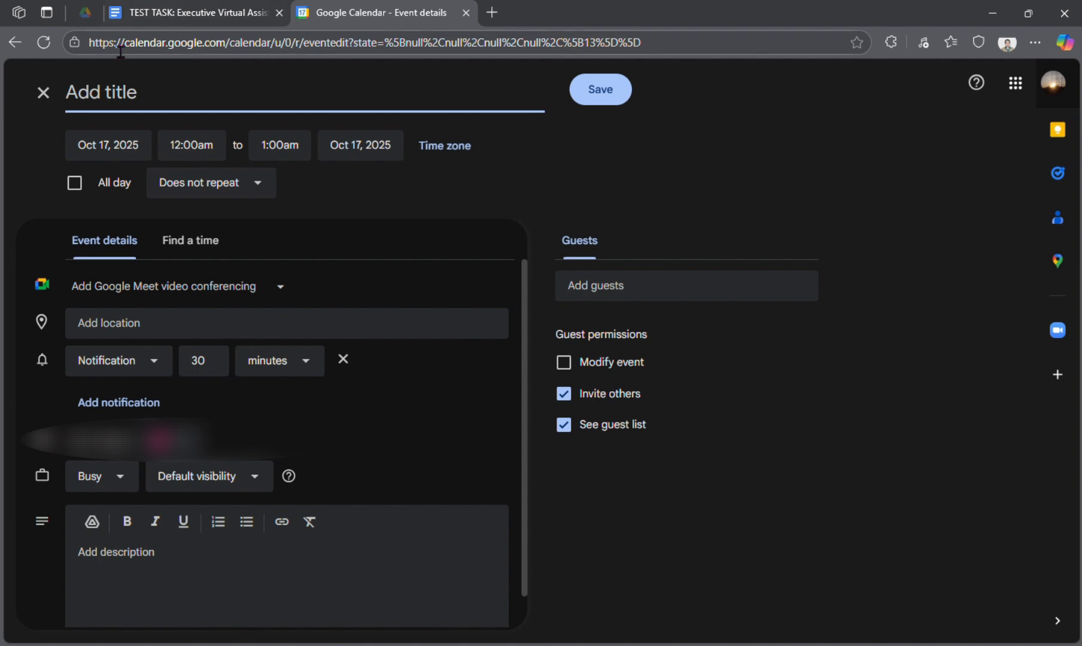
pyautogui.write('Weekly Leadership Meeting')
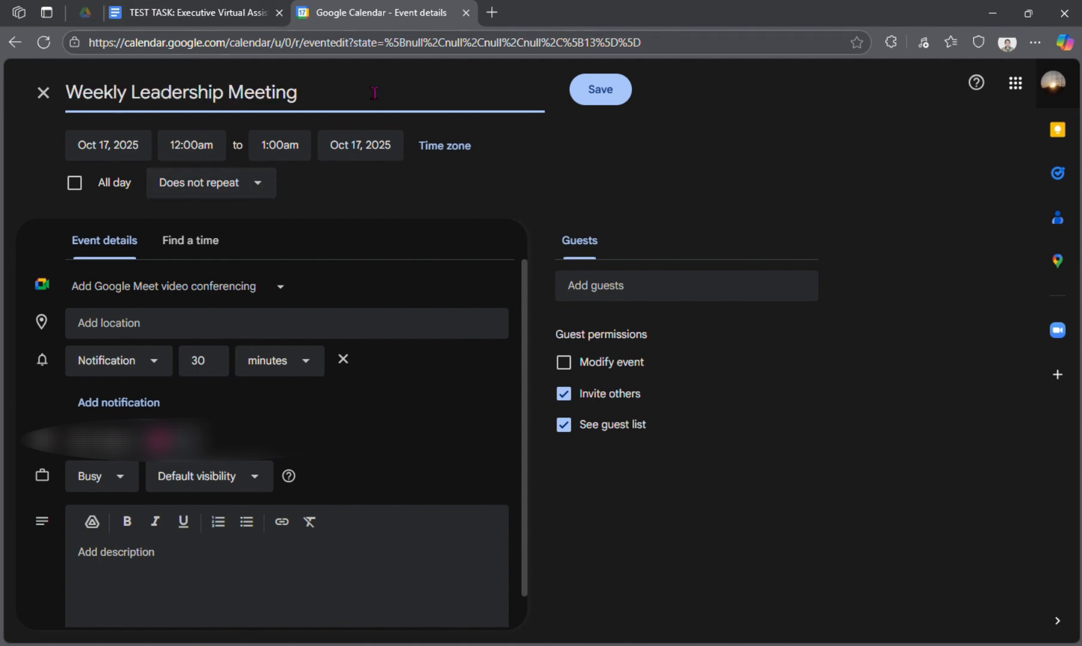
pyautogui.moveTo(374, 93); pyautogui.dragTo(63, 101)
pyautogui.click(324, 99)
# Set the event date to Oct 22, 2025 with a 10:00am start time.
pyautogui.click(118, 162)
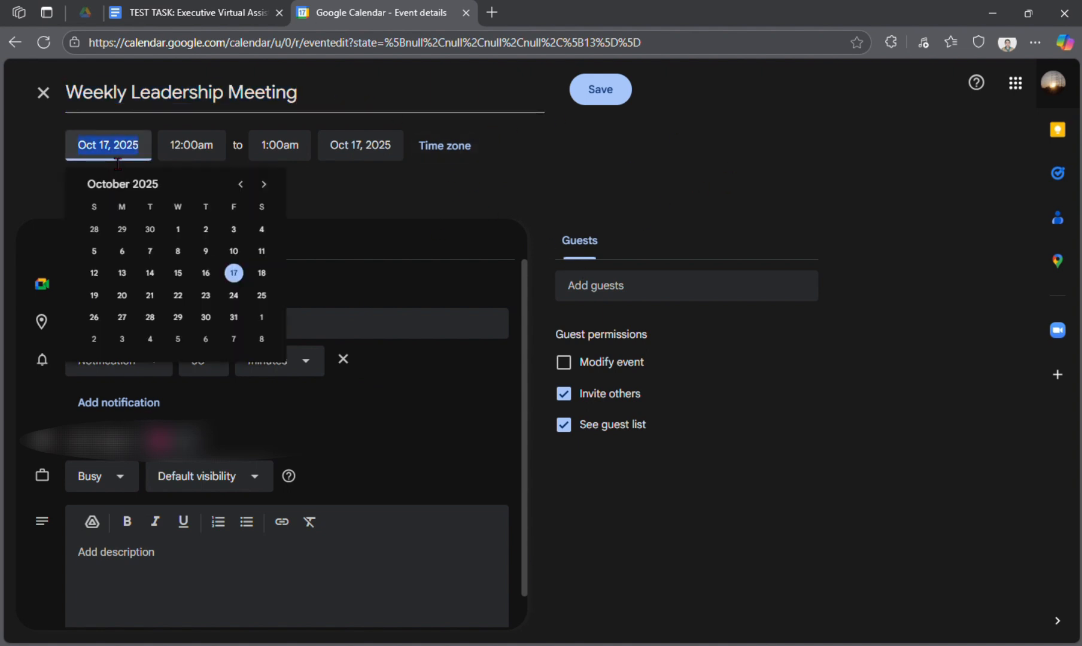
pyautogui.click(178, 295)
pyautogui.press('Tab')
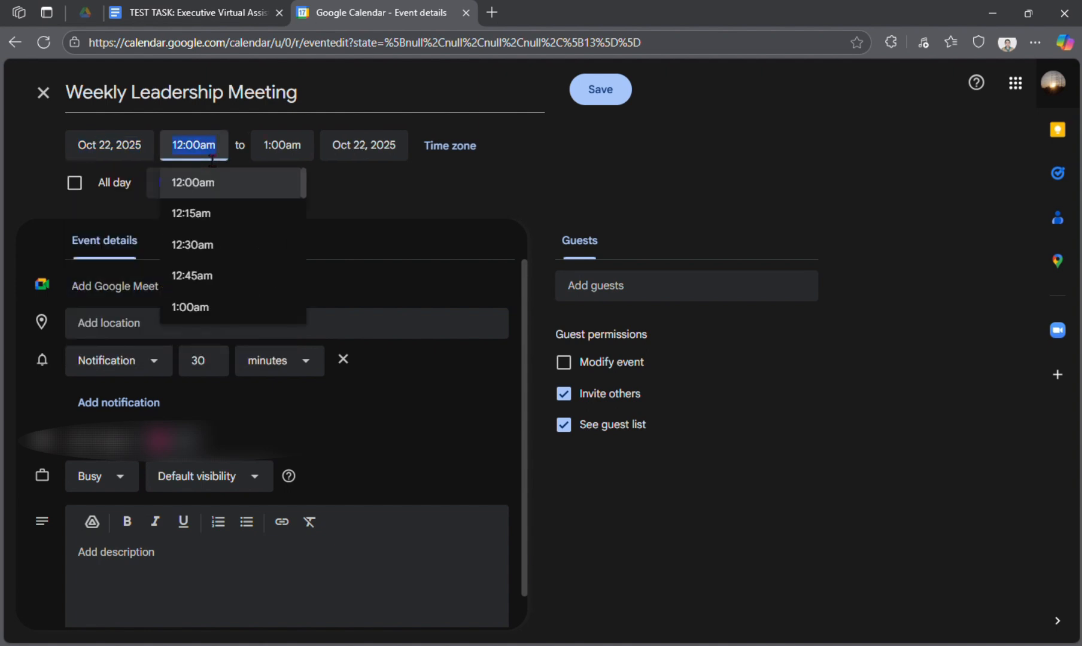
pyautogui.scroll(-15, 233, 264)
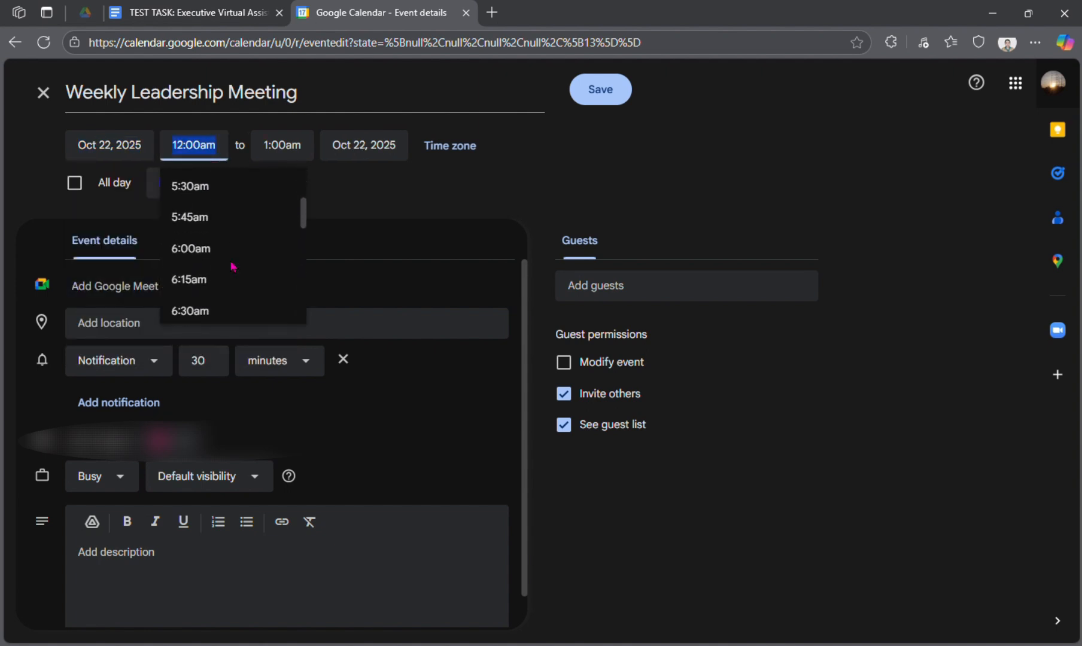
pyautogui.scroll(-6, 234, 269)
pyautogui.click(242, 206)
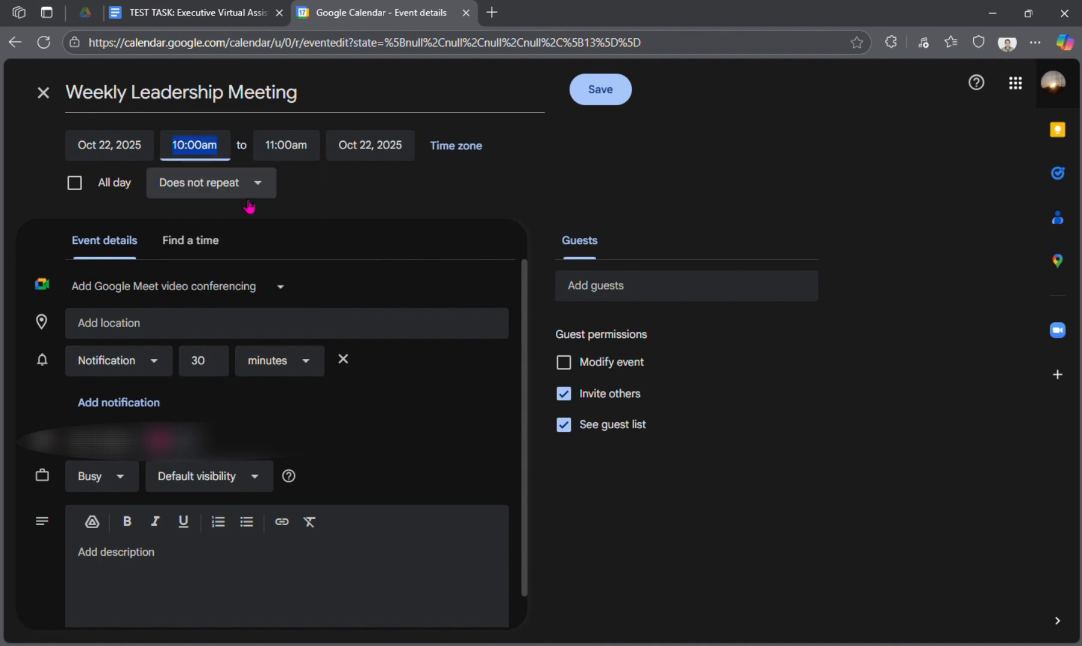
# Look through the available event time zones and apply (GMT+08:00) Philippine Standard Time without separate start and end zones.
pyautogui.click(453, 149)
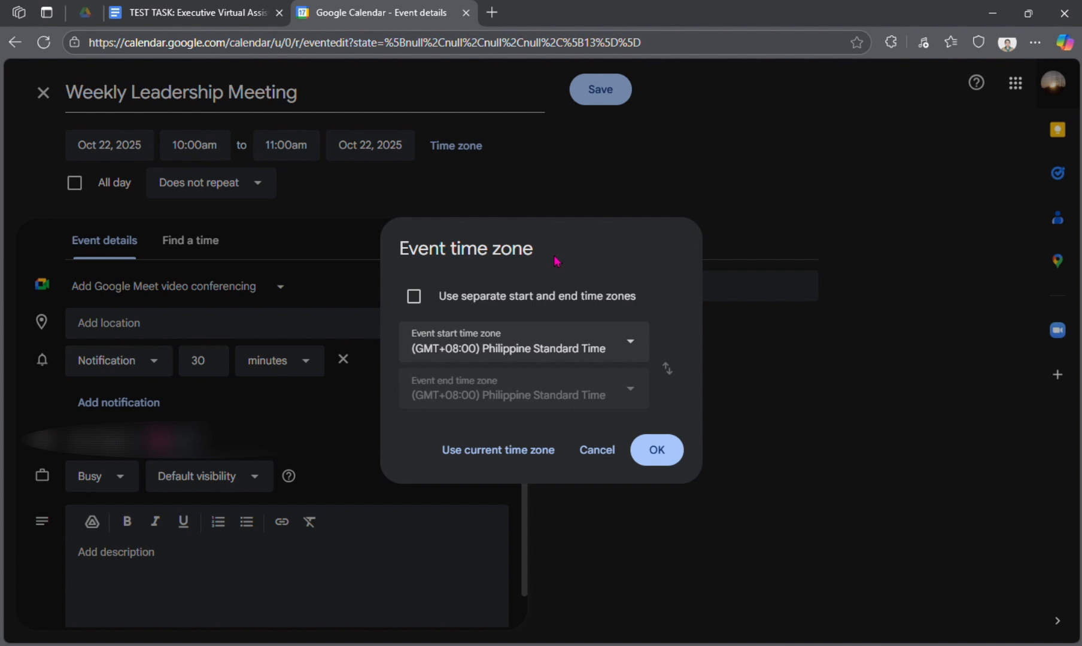
pyautogui.click(422, 304)
pyautogui.click(490, 403)
pyautogui.scroll(-10, 560, 156)
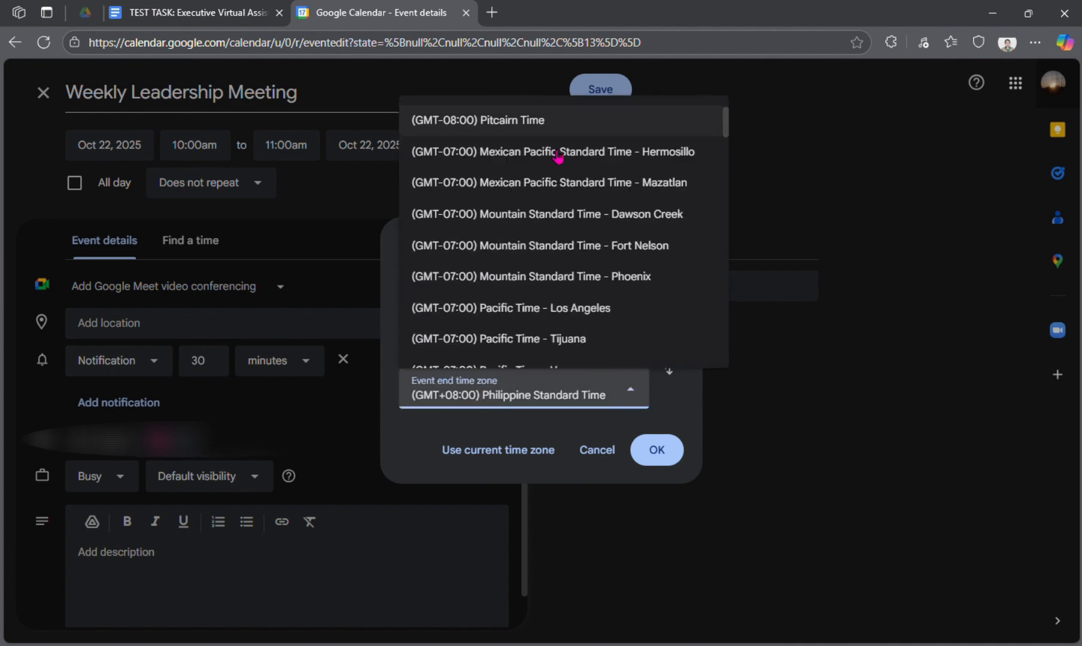
pyautogui.scroll(-20, 561, 245)
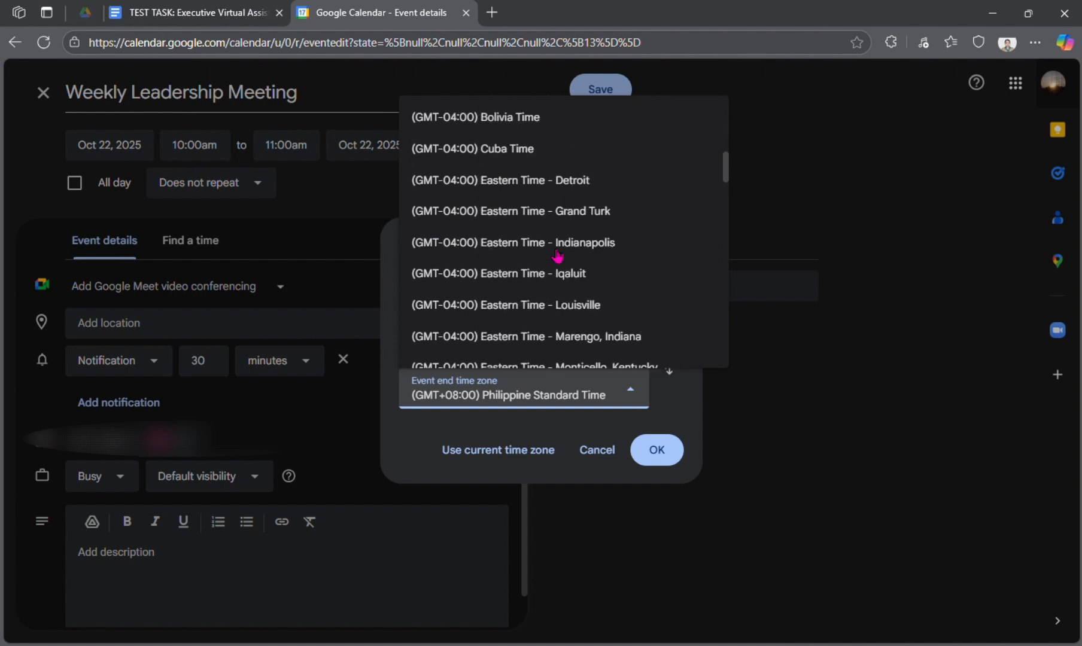
pyautogui.scroll(-20, 557, 258)
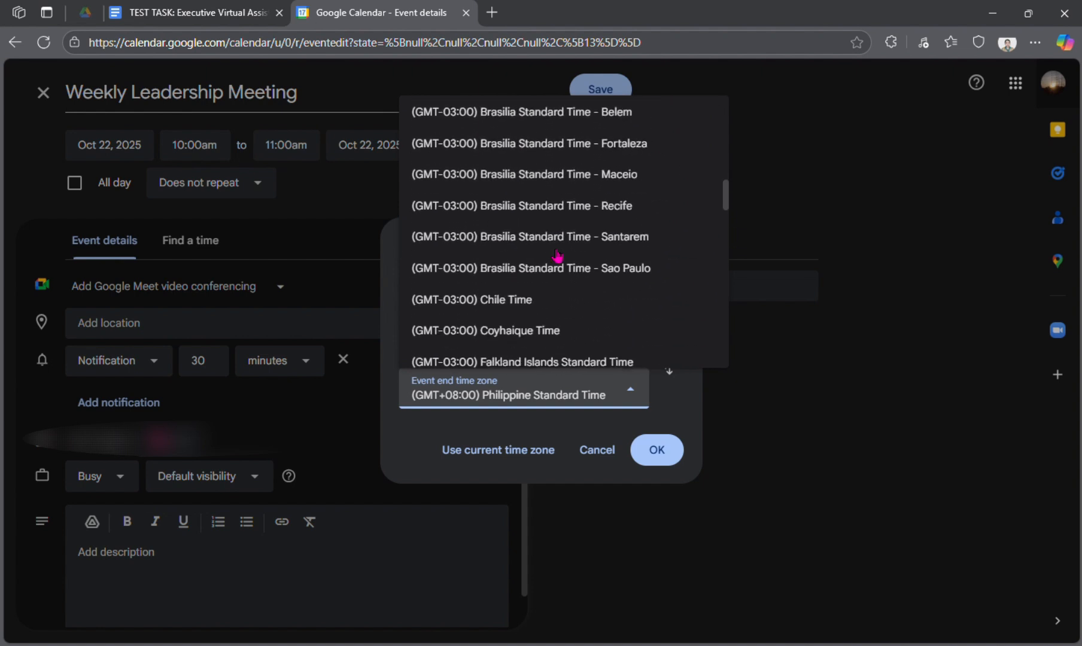
pyautogui.click(558, 389)
pyautogui.click(414, 296)
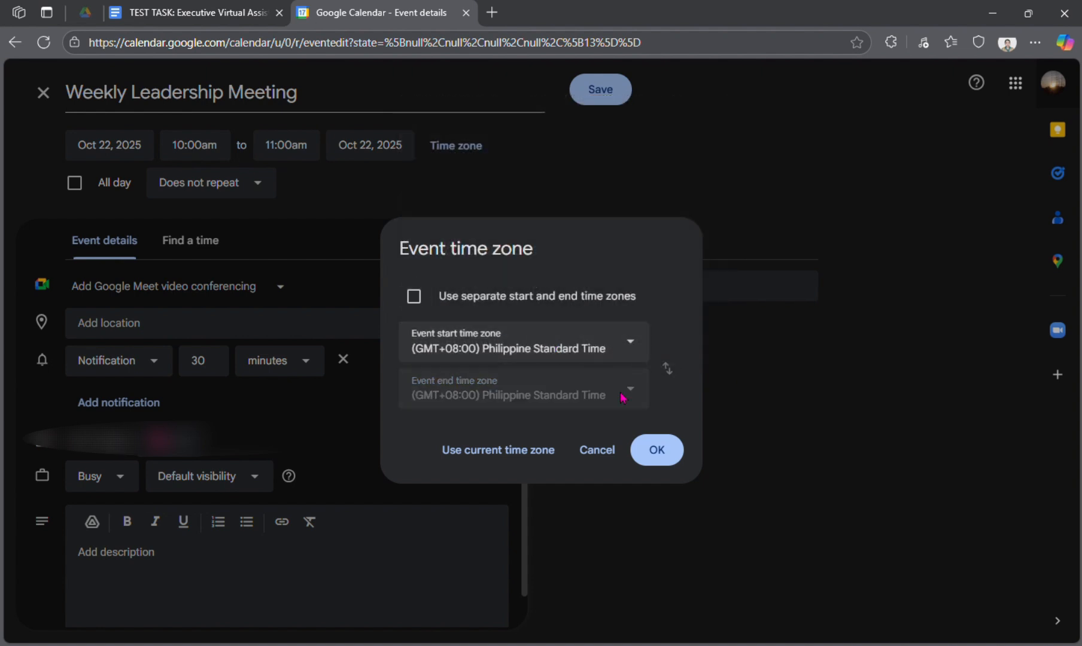
pyautogui.click(657, 451)
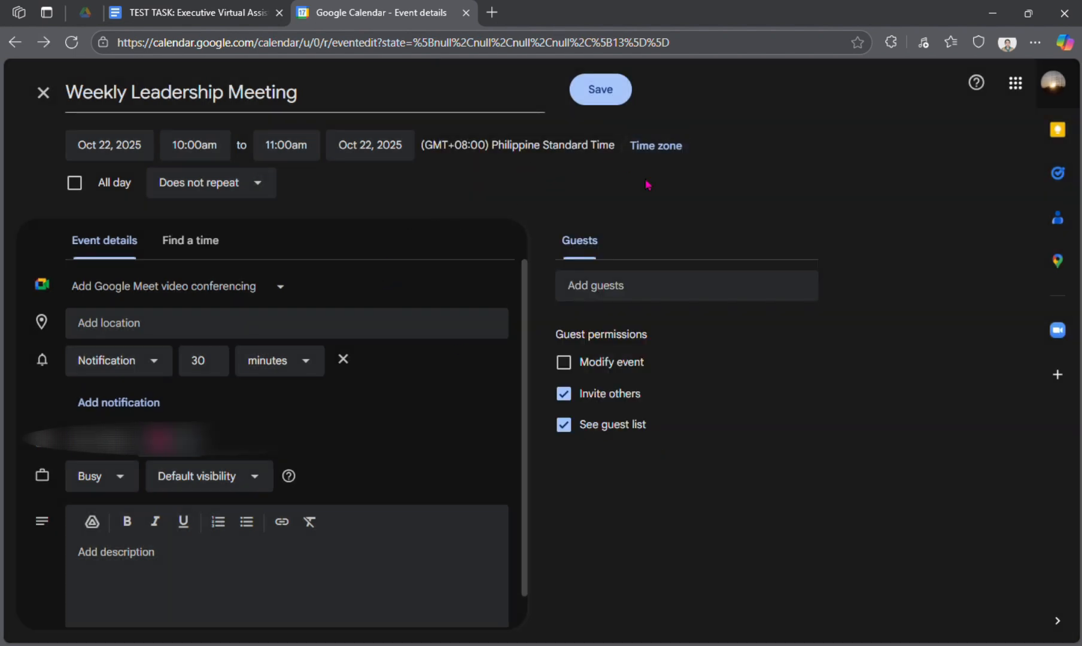
# Set the event to repeat weekly on Wednesday.
pyautogui.click(217, 201)
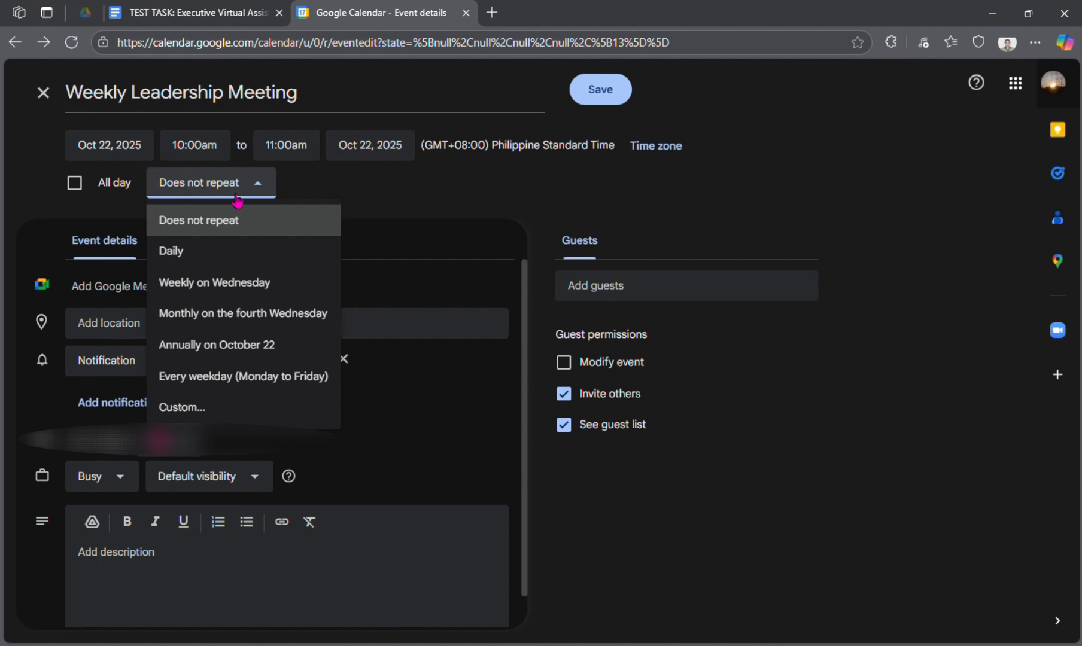
pyautogui.click(301, 291)
# Try custom recurrence endings on Jan 21, 2026 and after 5 occurrences, and apply the Wednesday repeat with no end.
pyautogui.click(257, 197)
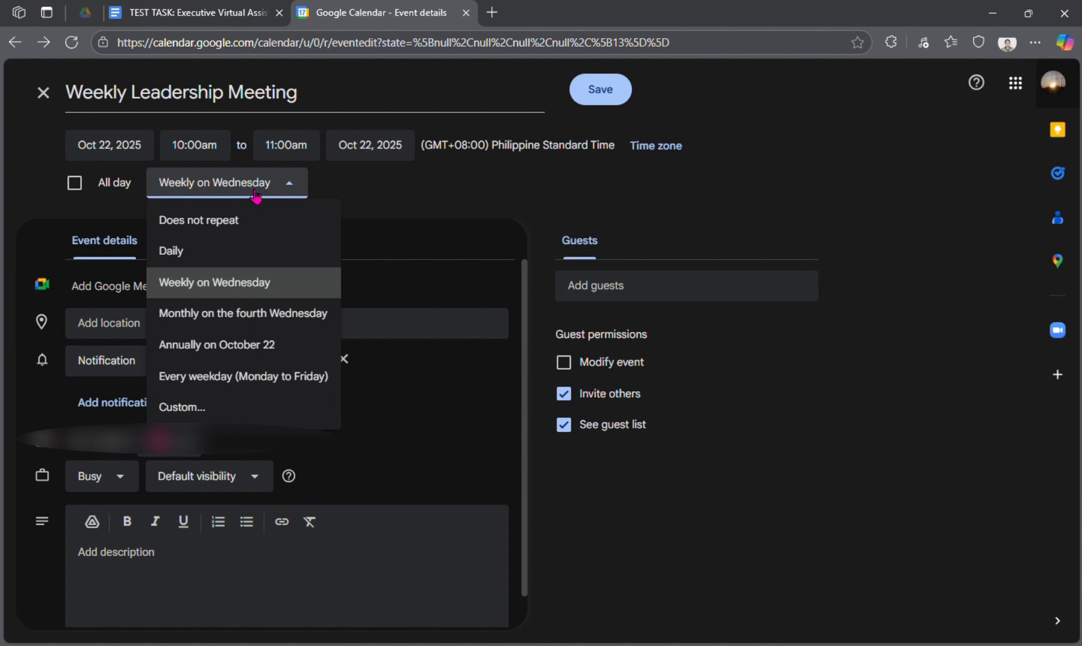
pyautogui.click(223, 411)
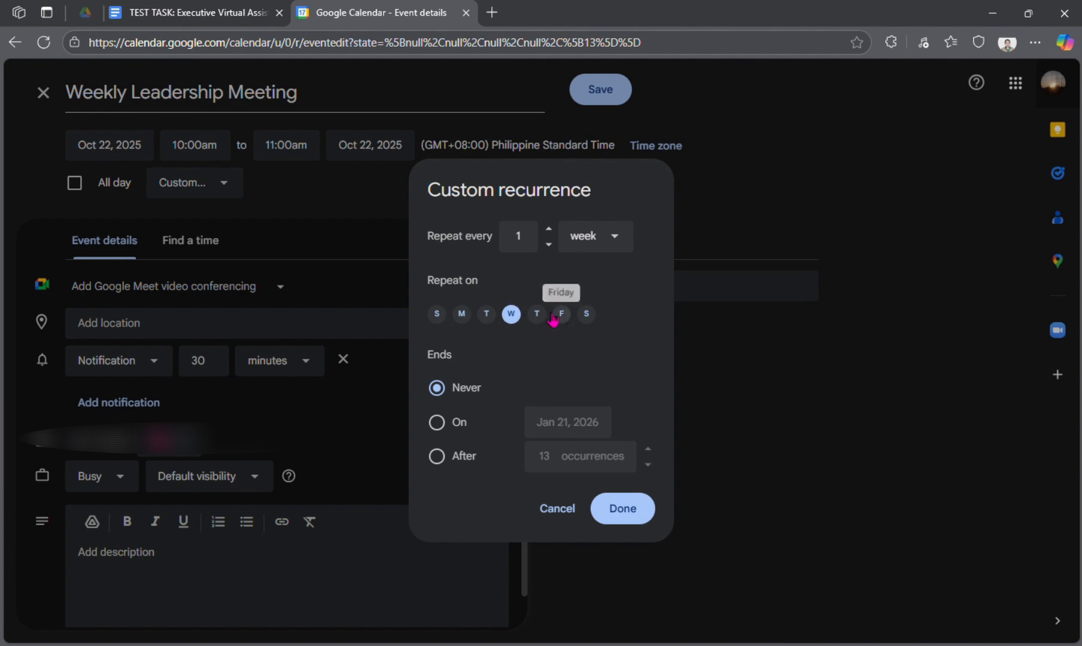
pyautogui.click(602, 243)
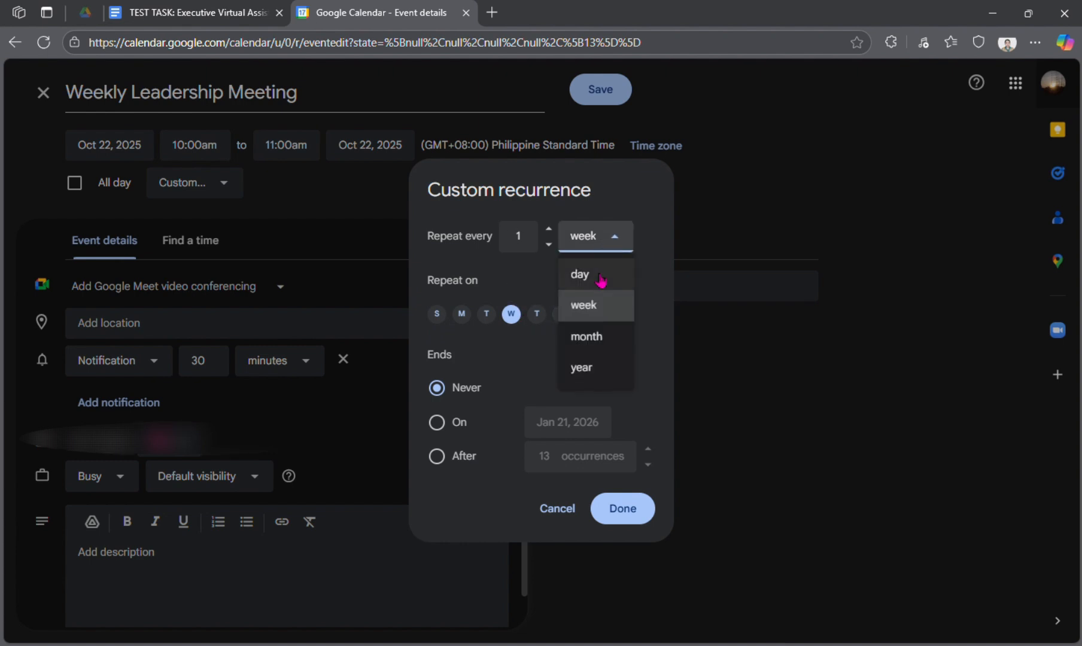
pyautogui.click(530, 352)
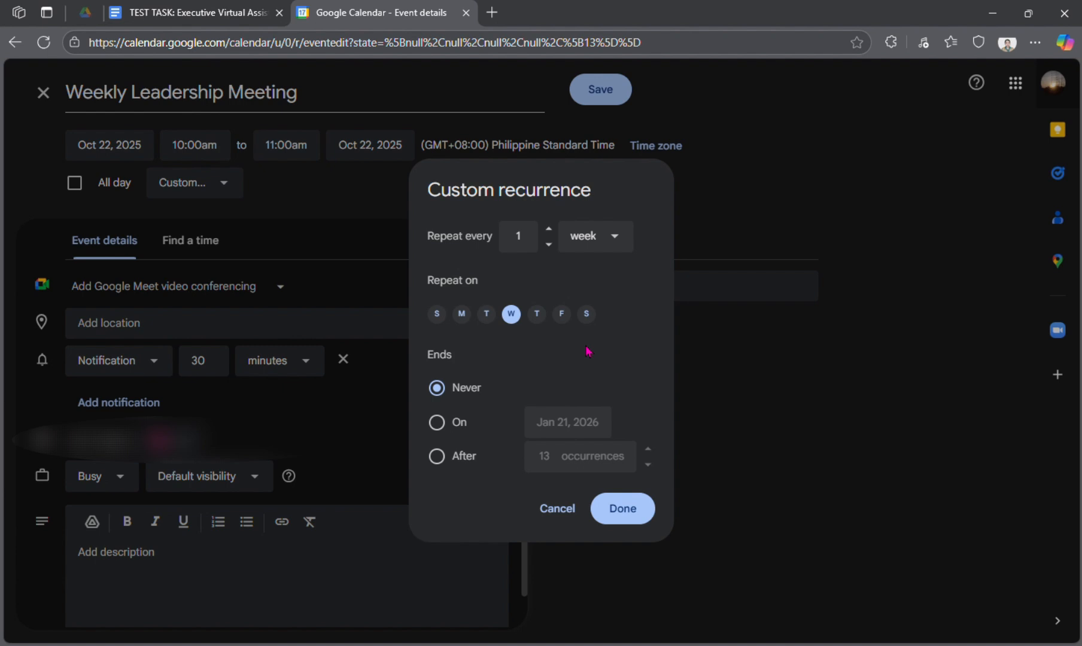
pyautogui.click(450, 429)
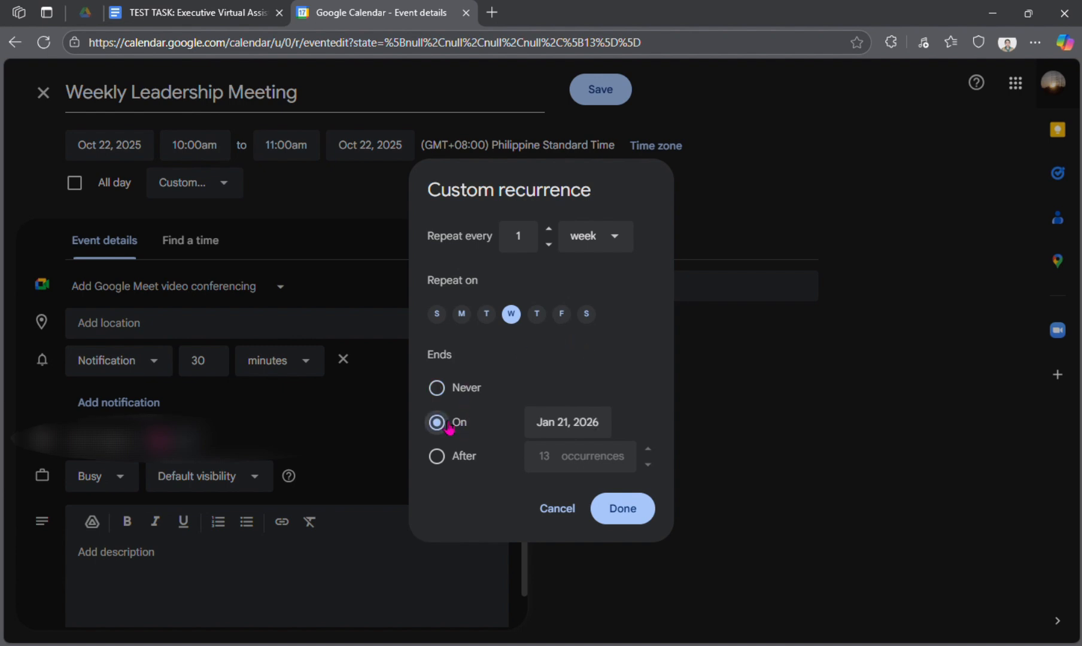
pyautogui.click(578, 439)
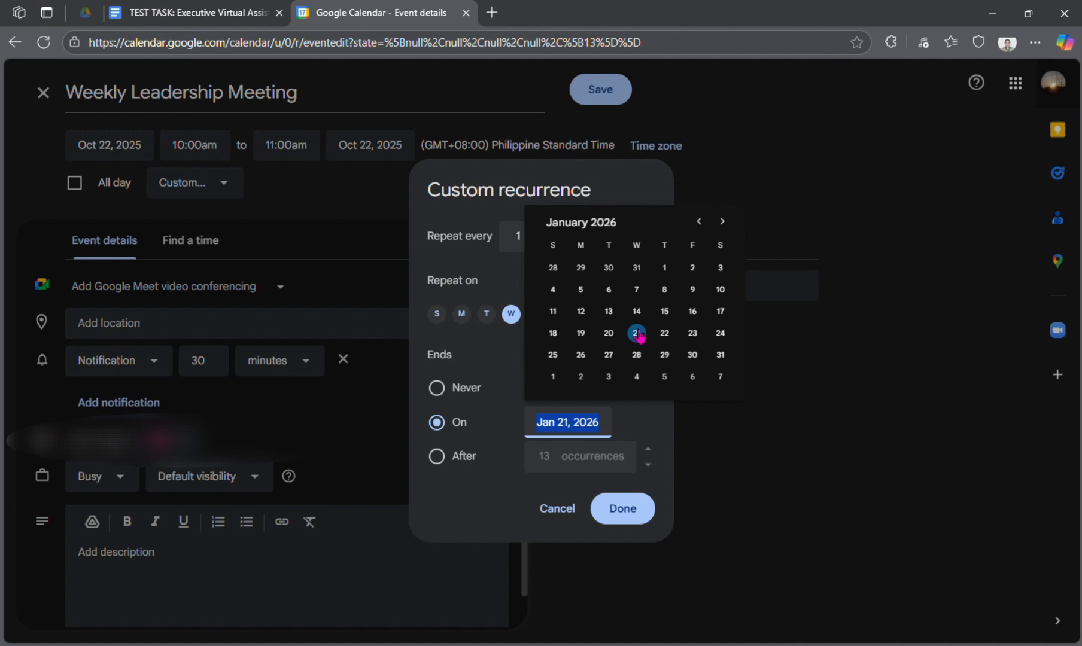
pyautogui.click(447, 465)
pyautogui.click(448, 466)
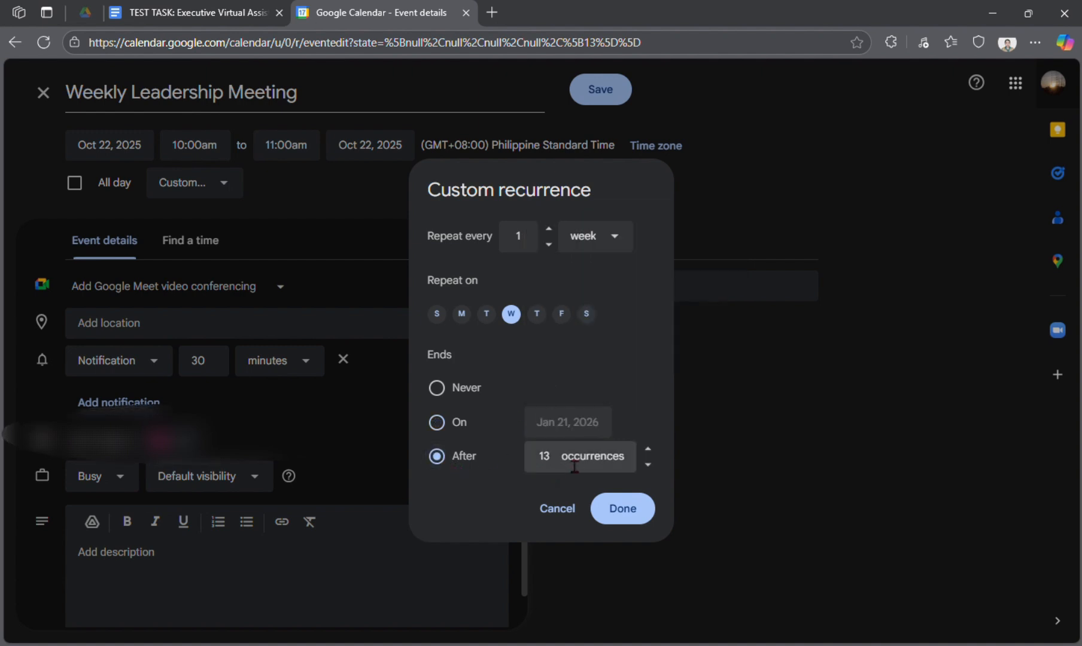
pyautogui.click(550, 467)
pyautogui.doubleClick(560, 468)
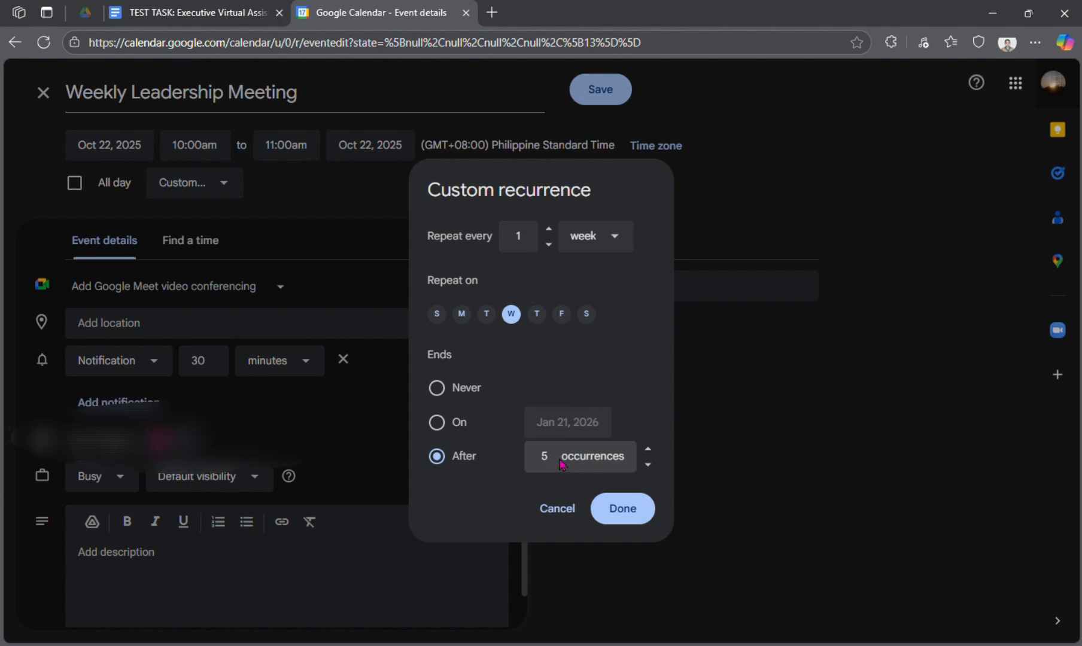
pyautogui.click(463, 392)
pyautogui.click(621, 509)
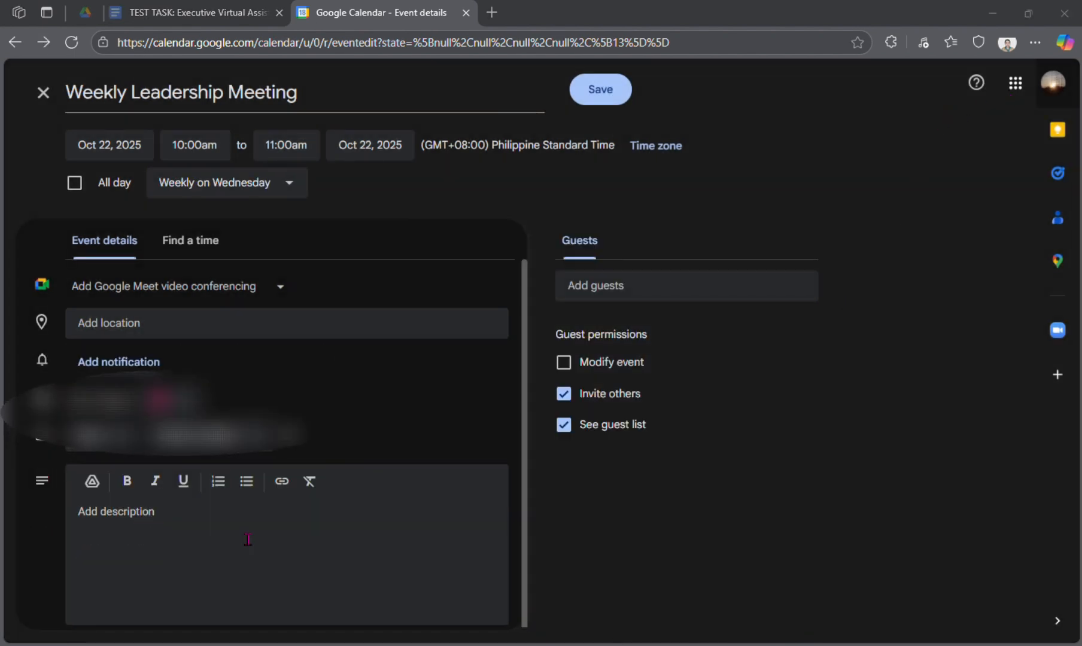
# Add Google Meet video conferencing to the event.
pyautogui.click(207, 300)
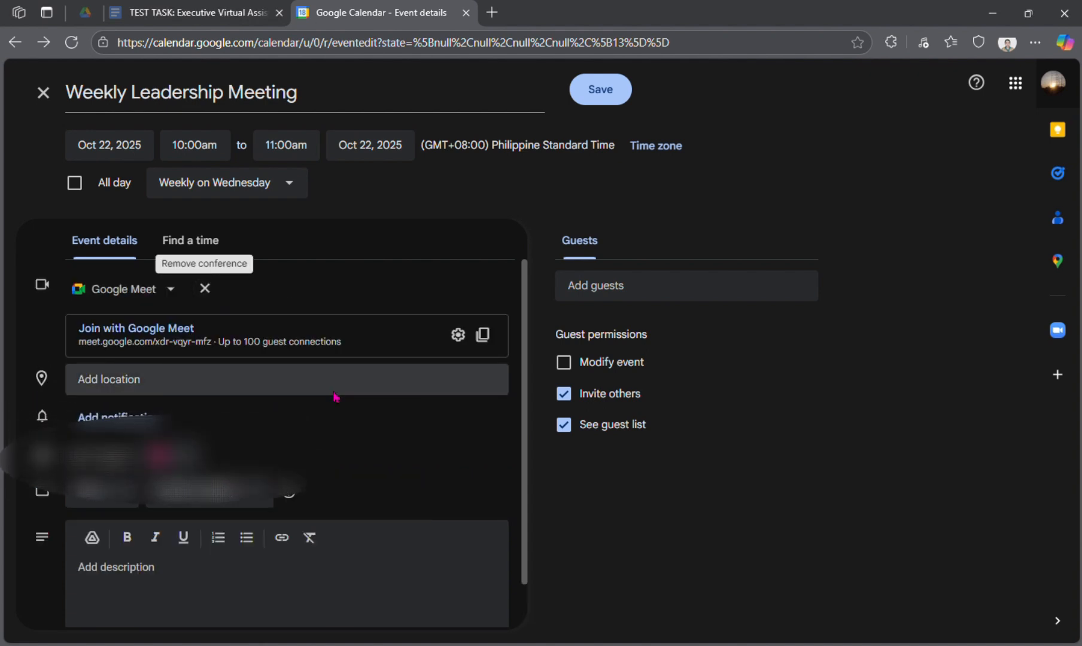
pyautogui.tripleClick(156, 344)
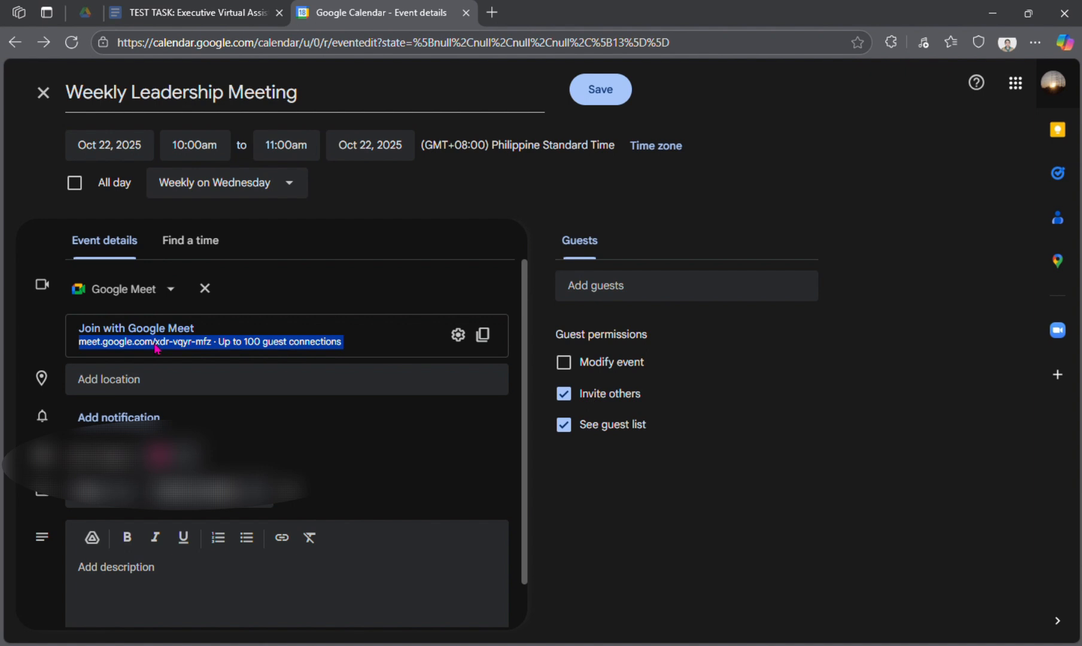
pyautogui.click(349, 390)
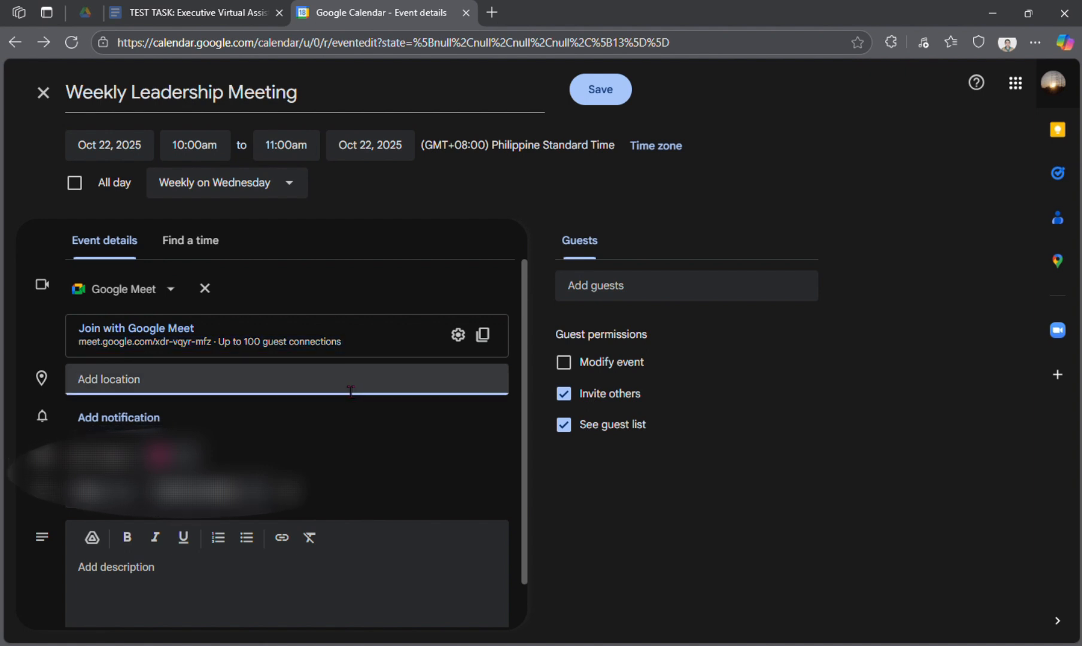
# Add an event notification set to 30 minutes before the meeting.
pyautogui.click(150, 418)
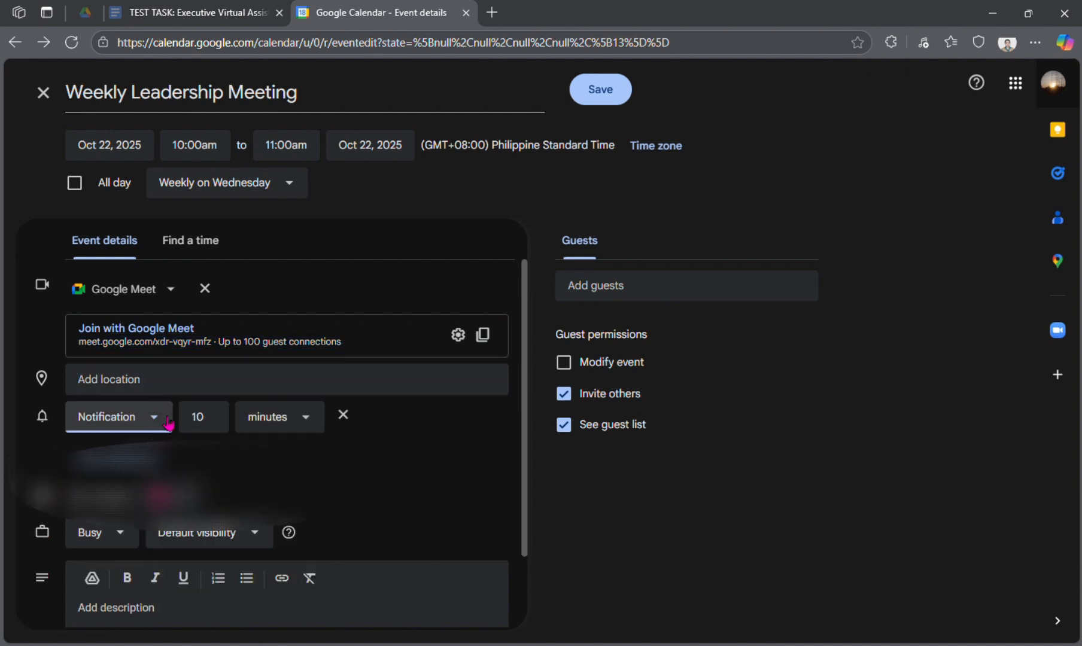
pyautogui.click(205, 417)
pyautogui.press('BackSpace')
pyautogui.press('BackSpace')
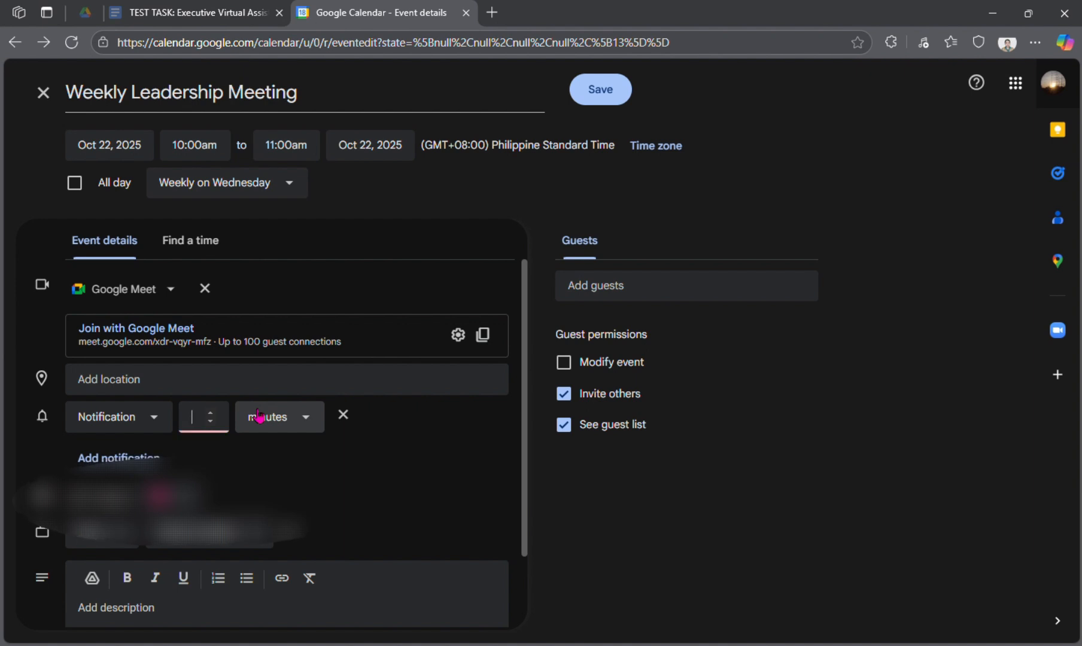
pyautogui.write('30')
# Try a second event notification with its unit set to hours, and remove that notification.
pyautogui.click(145, 458)
pyautogui.doubleClick(204, 456)
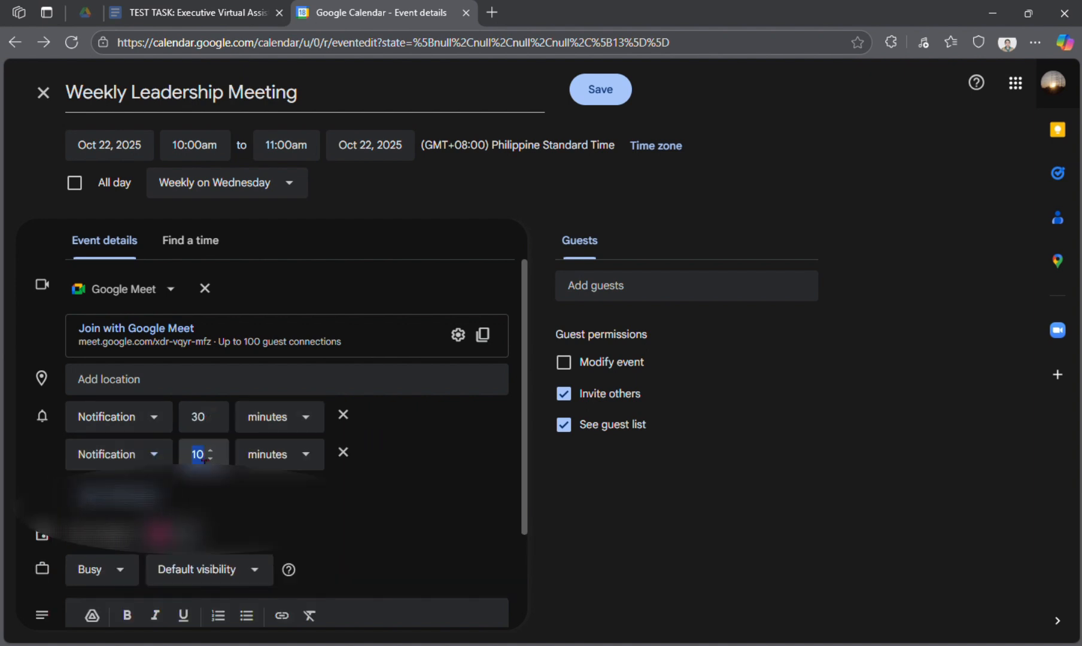
pyautogui.click(280, 455)
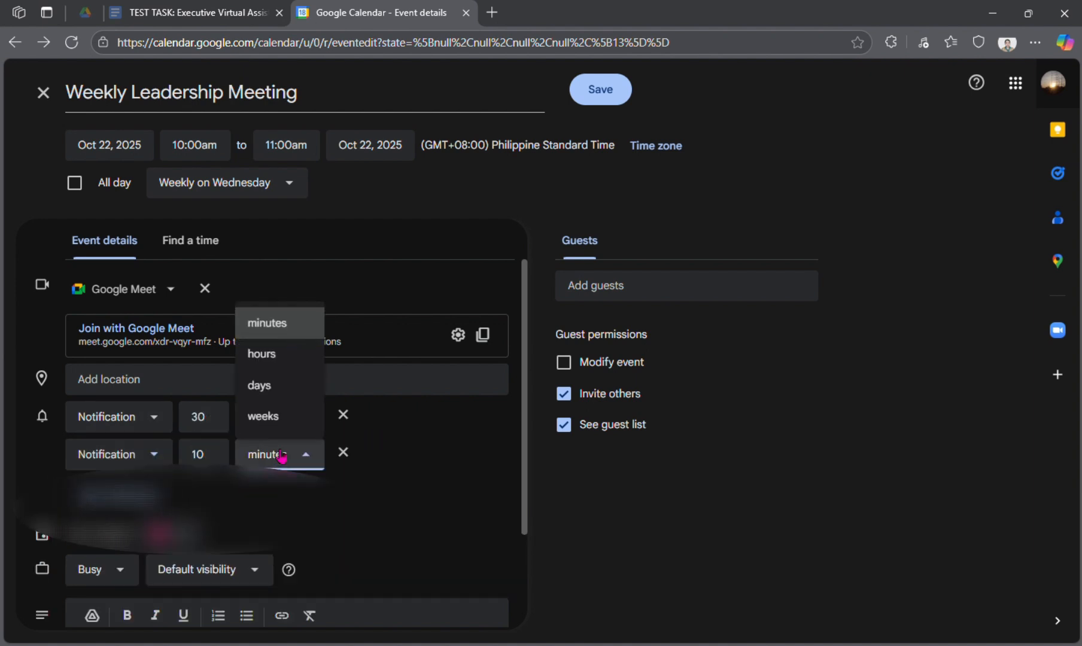
pyautogui.click(275, 370)
pyautogui.click(278, 453)
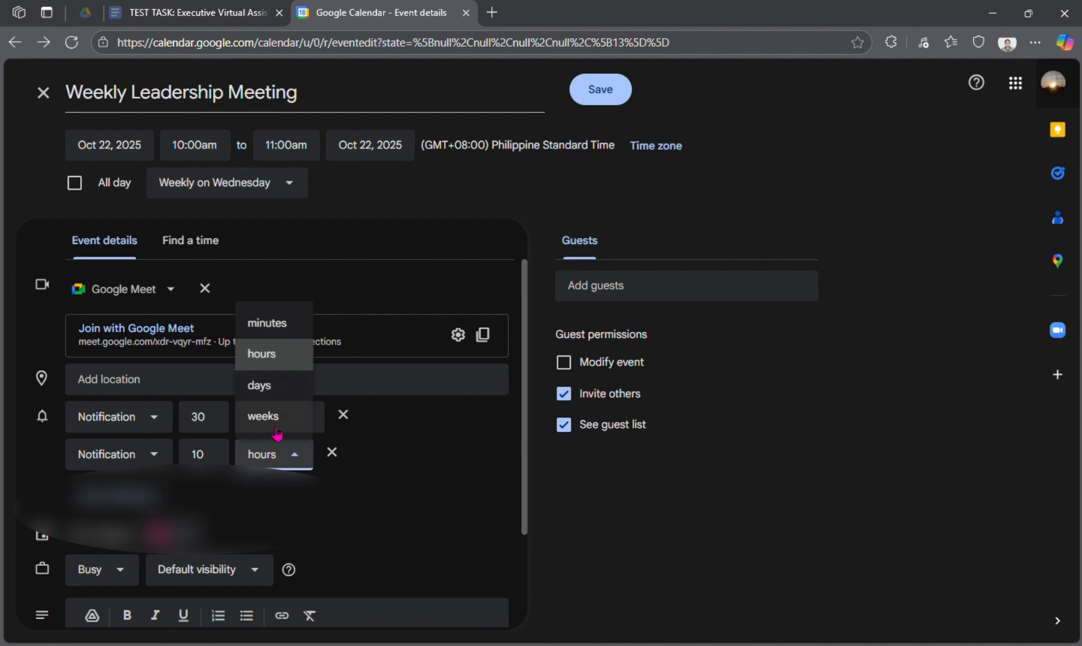
pyautogui.click(332, 458)
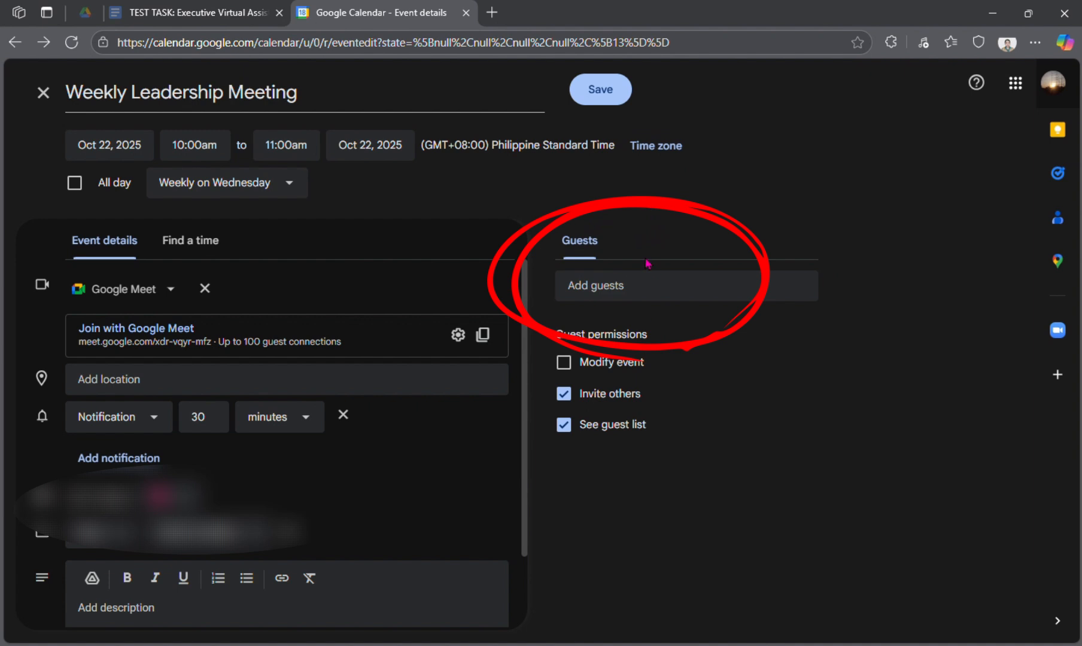
# Add the guest's email address to the event and allow guests to modify the event.
pyautogui.click(711, 294)
pyautogui.hotkey('ctrl', 'v')
pyautogui.press('Return')
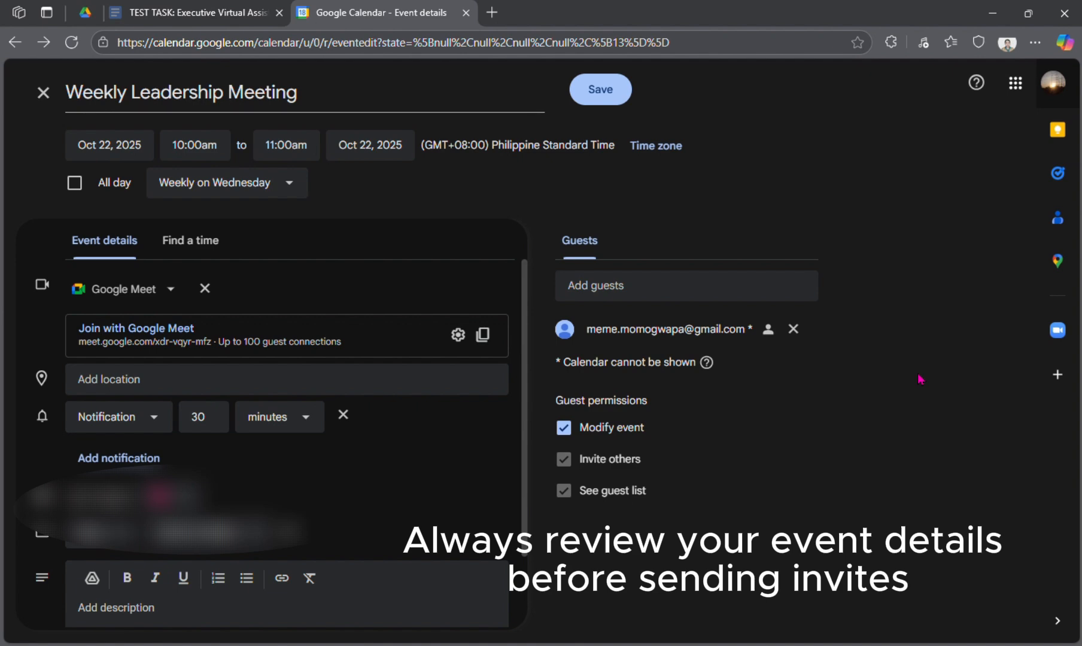
# Save the Weekly Leadership Meeting and send the invitation emails to its guests.
pyautogui.click(602, 95)
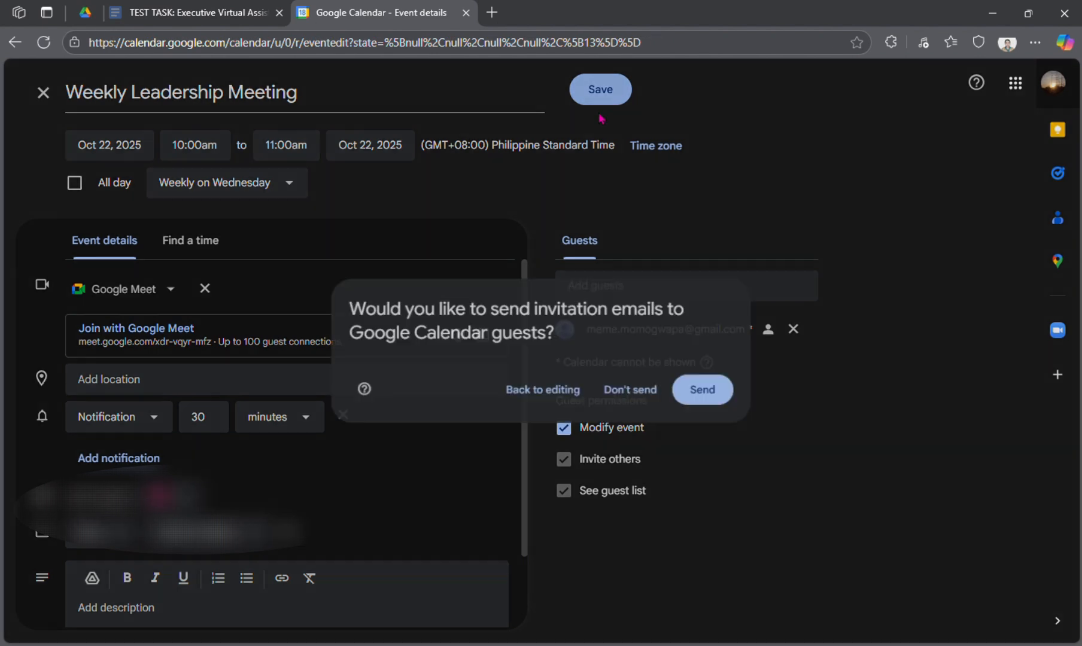
pyautogui.click(703, 390)
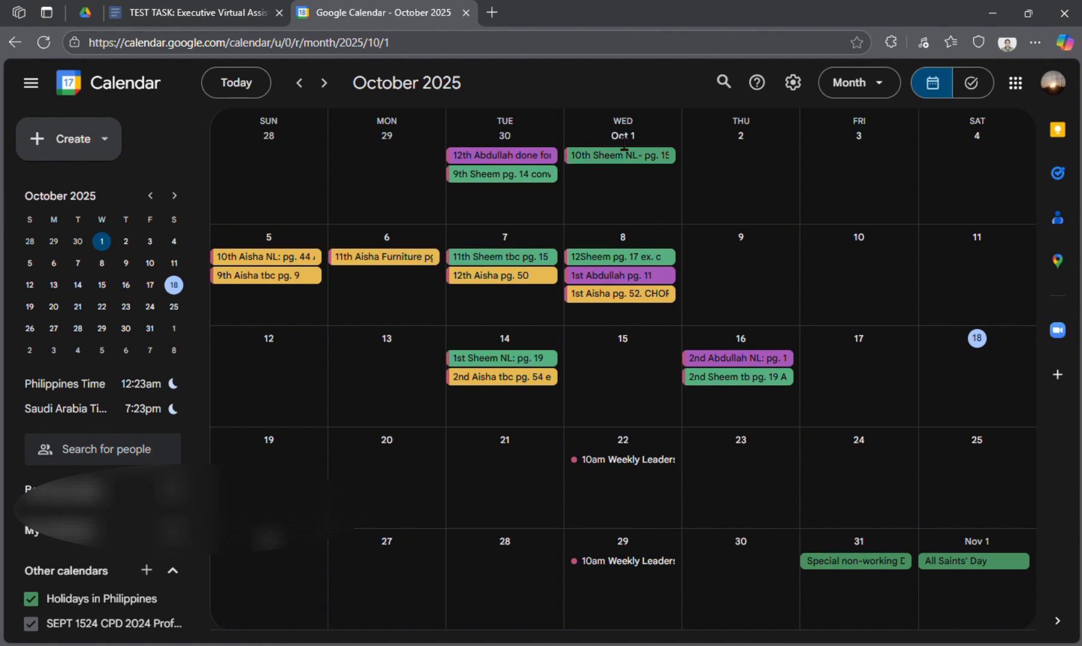
# Check the recurring Weekly Leadership Meeting in the month view from October 2025 through January 2026.
pyautogui.click(334, 84)
pyautogui.click(334, 84)
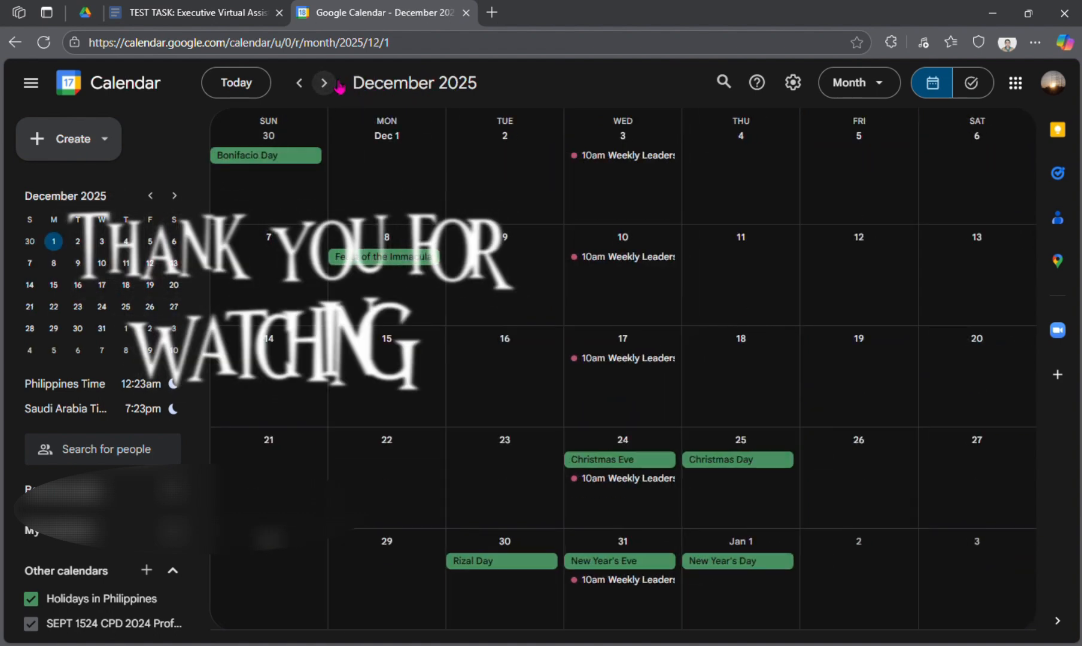
pyautogui.click(334, 84)
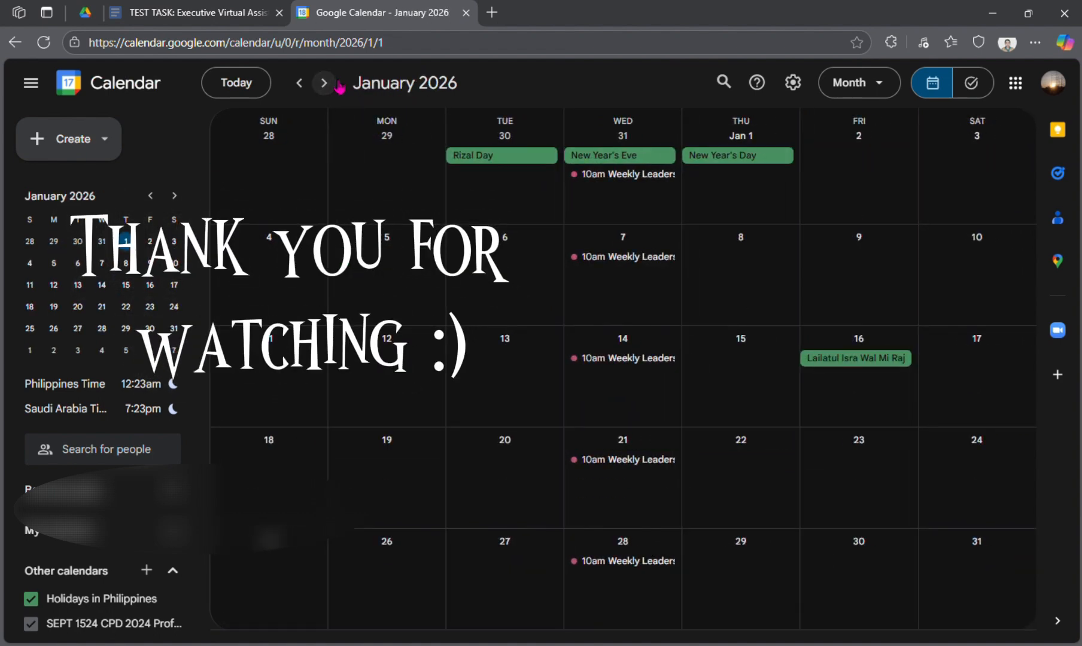